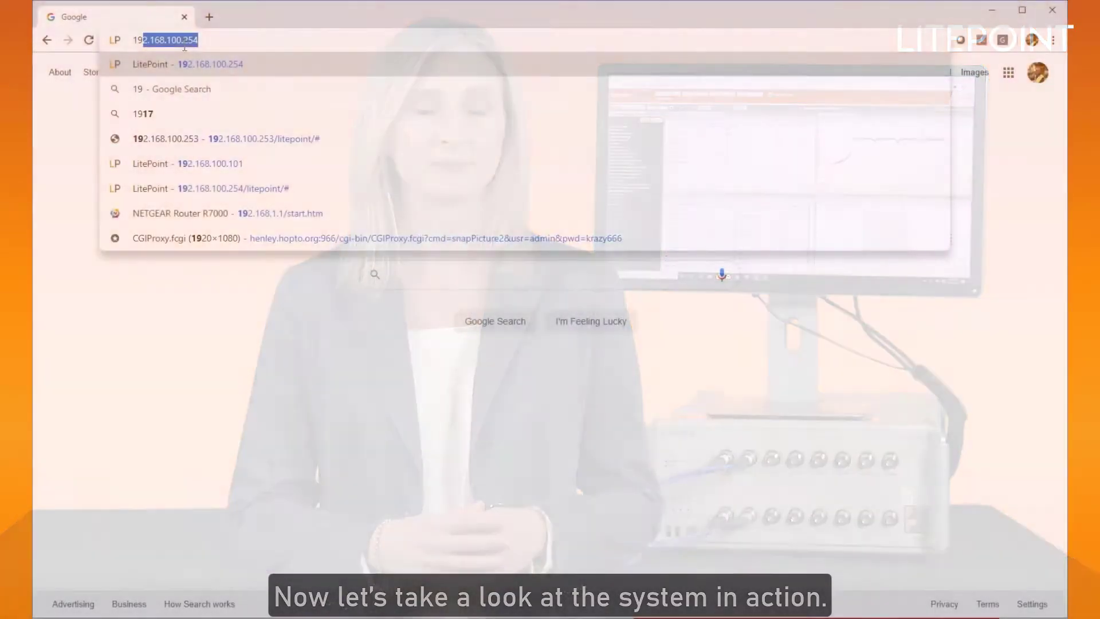
type("1")
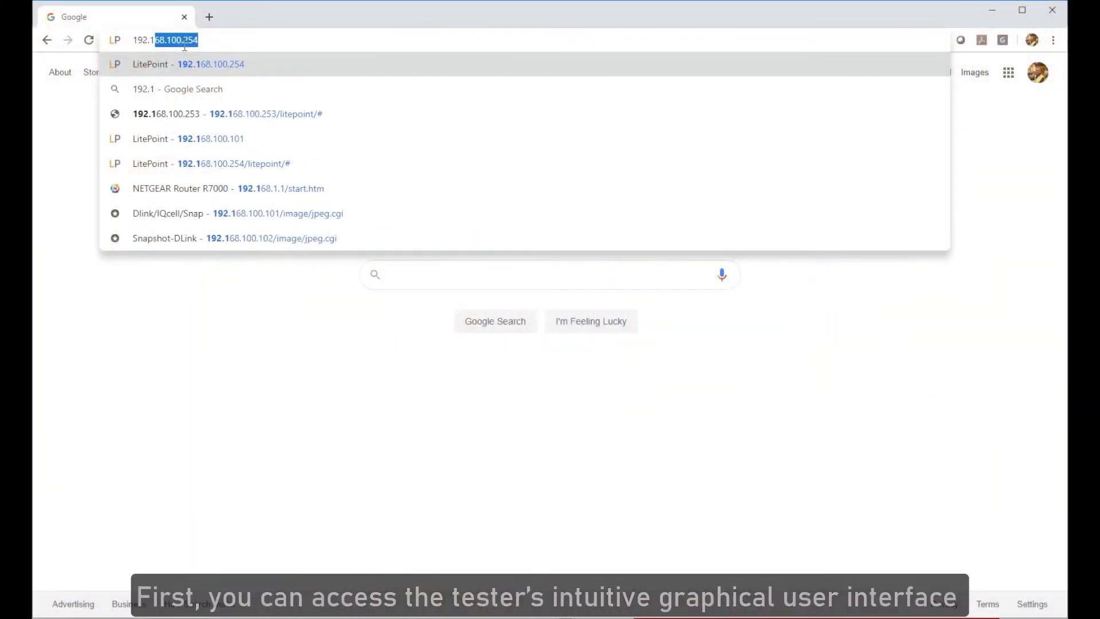
type("00.")
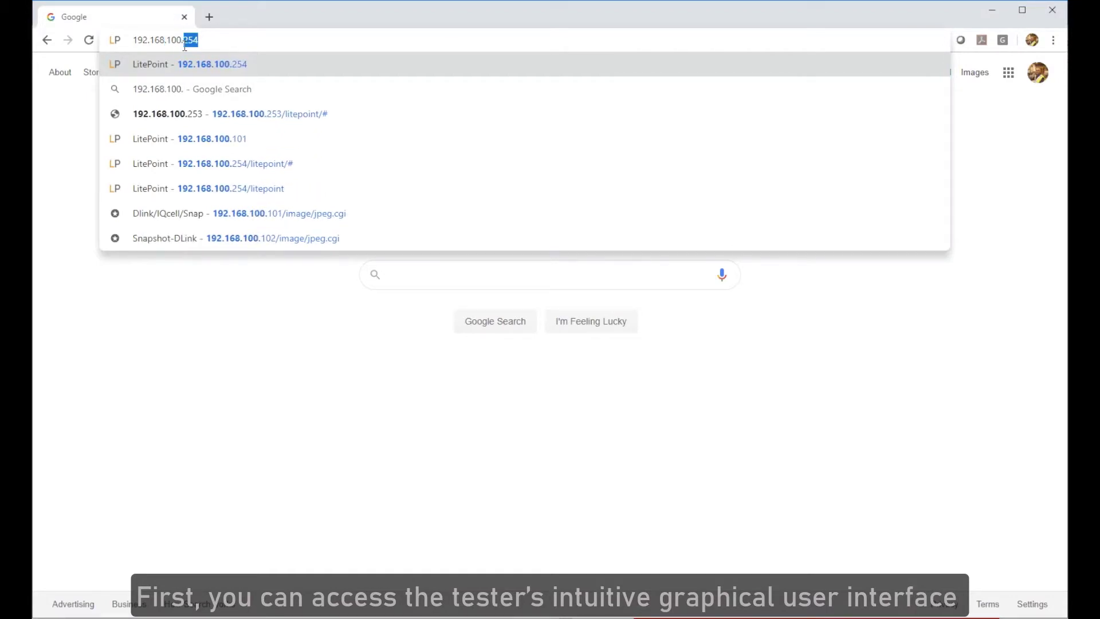
type("254")
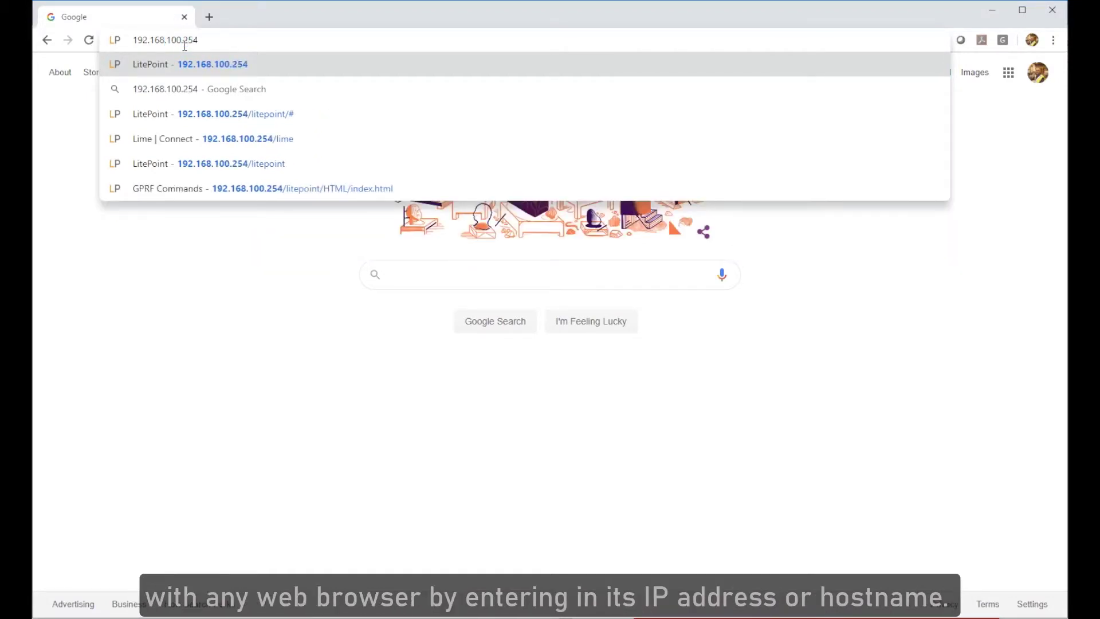
- Open the tester at 192.168.100.254 and bring up the WiFi SISO page
key("Return")
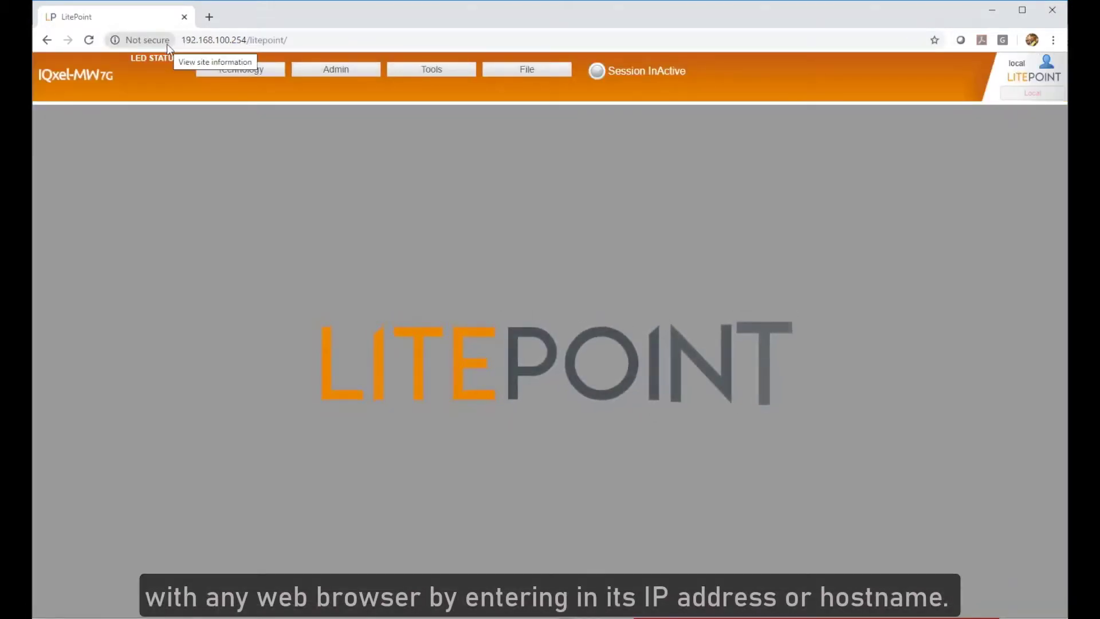
left_click(246, 73)
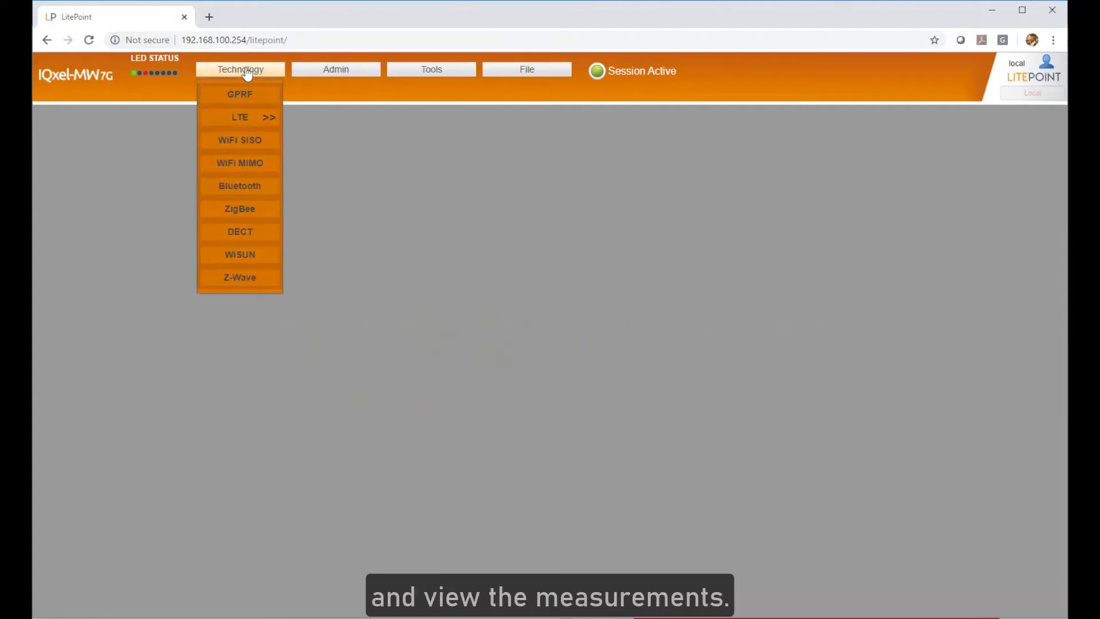
left_click(267, 142)
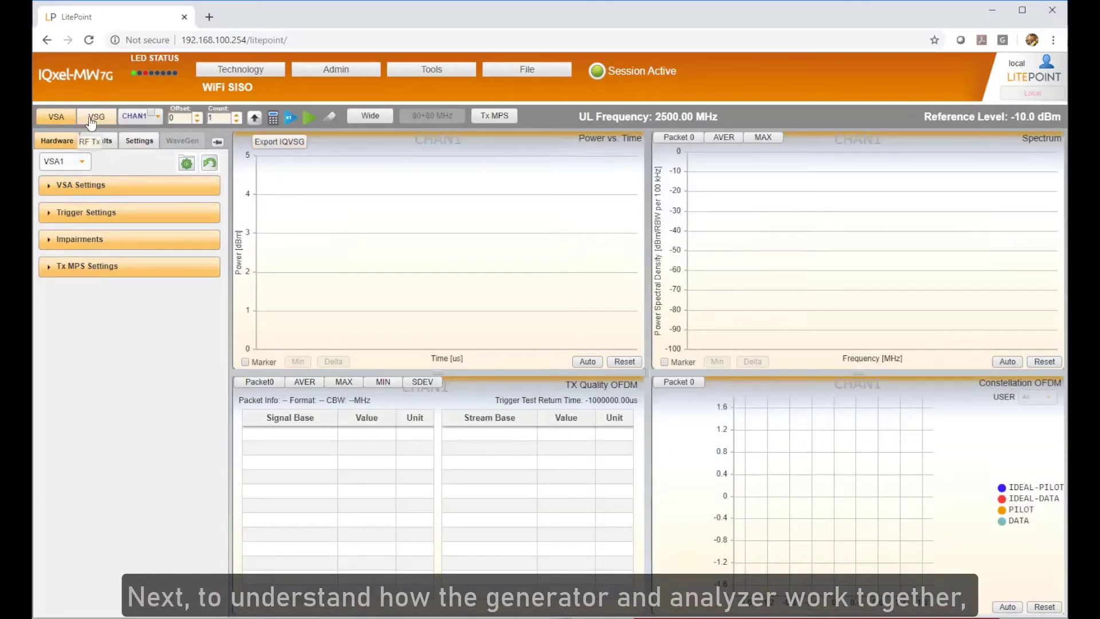
- Load WIFI_11AX_BW80_MCS11.iqvsg from the user folder on the VSG tab
left_click(92, 123)
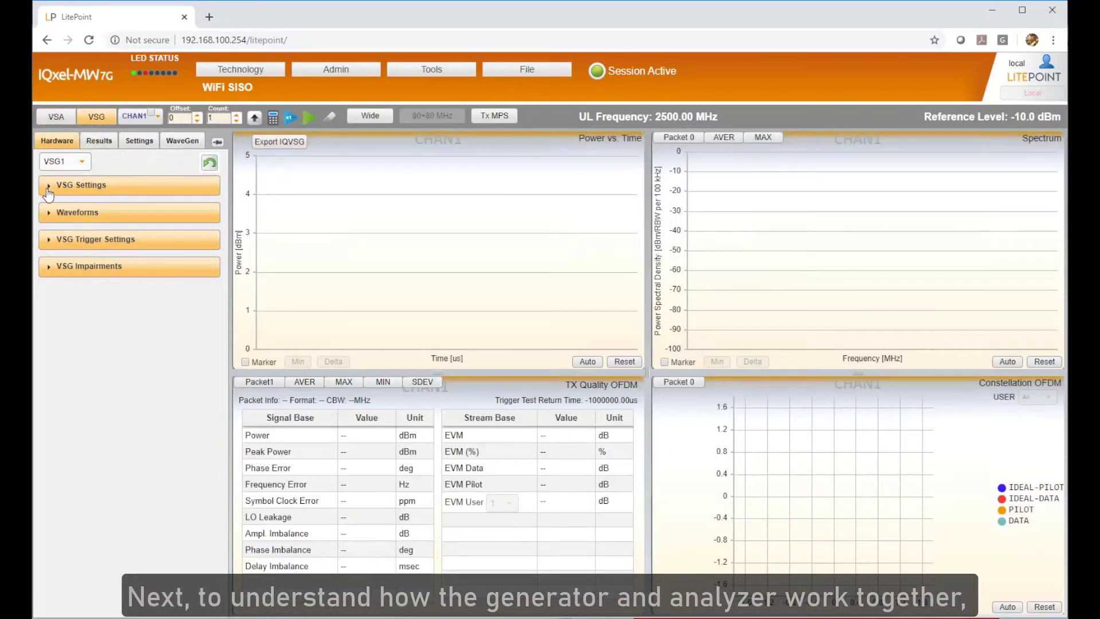
left_click(47, 215)
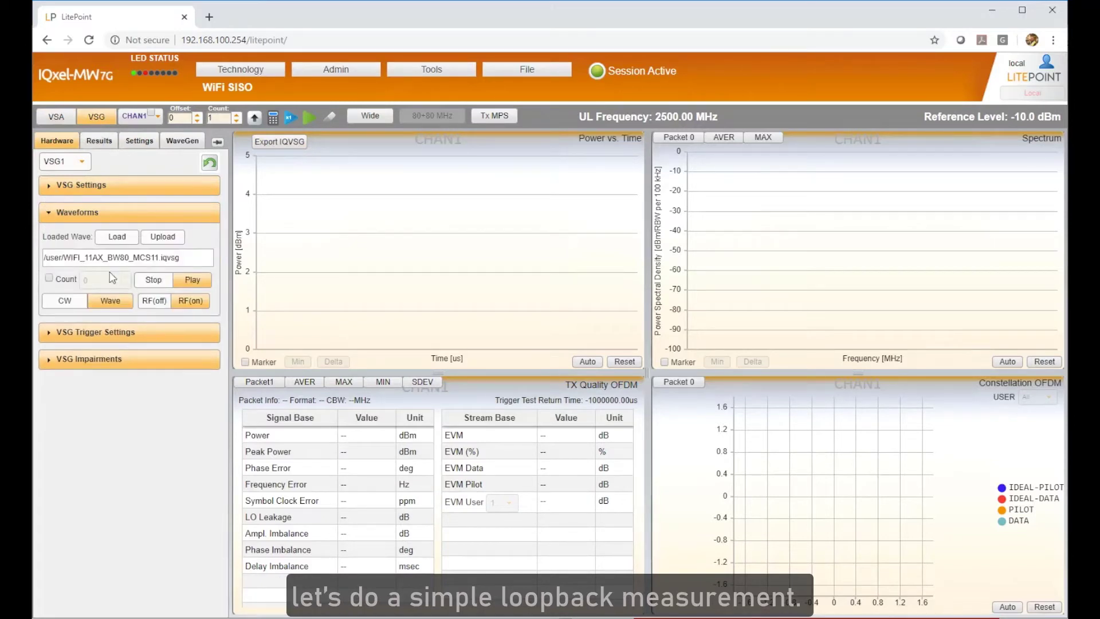
left_click(132, 242)
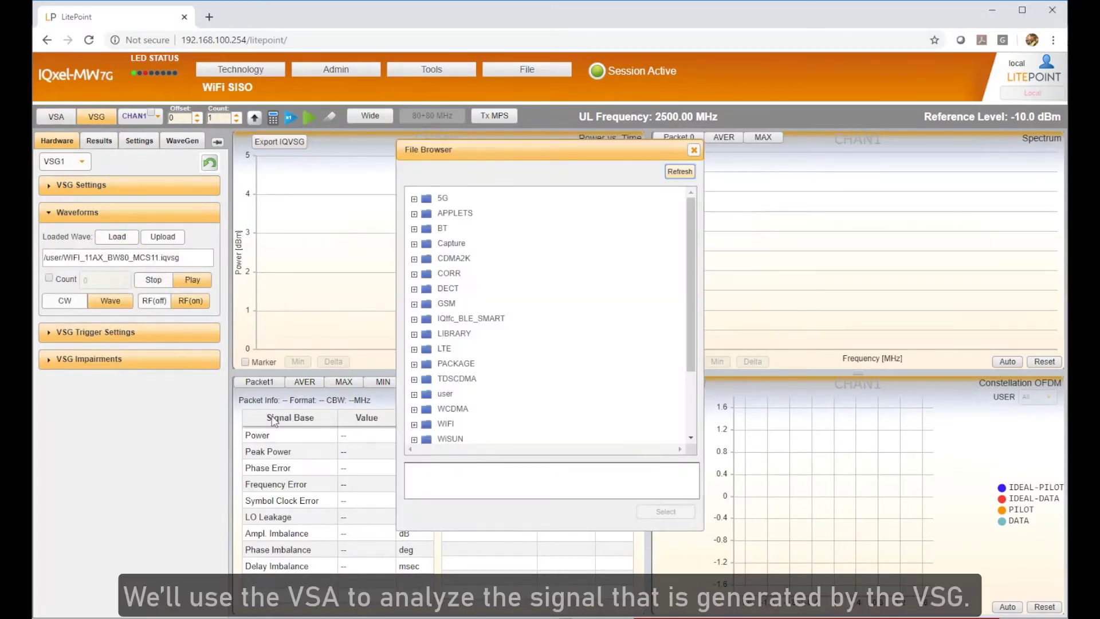
left_click(413, 396)
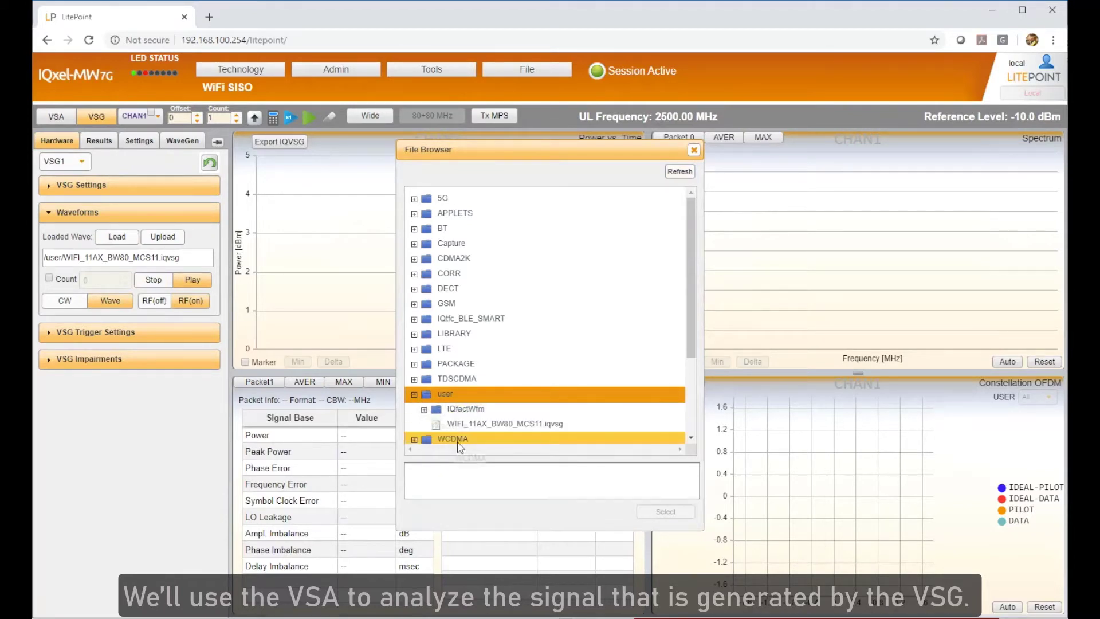
left_click(478, 424)
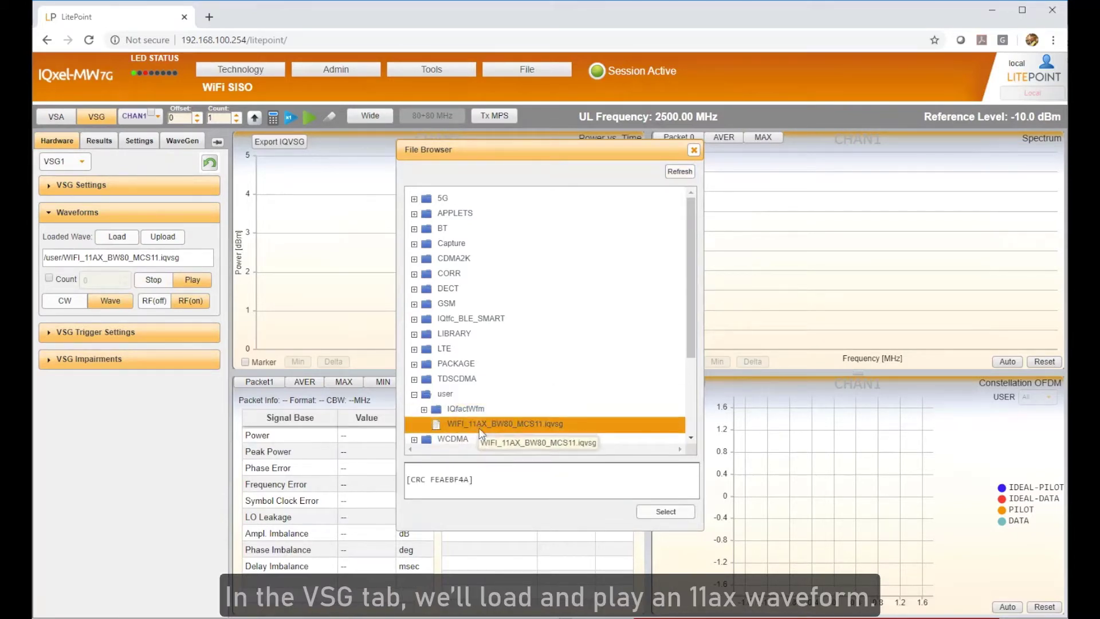
left_click(659, 514)
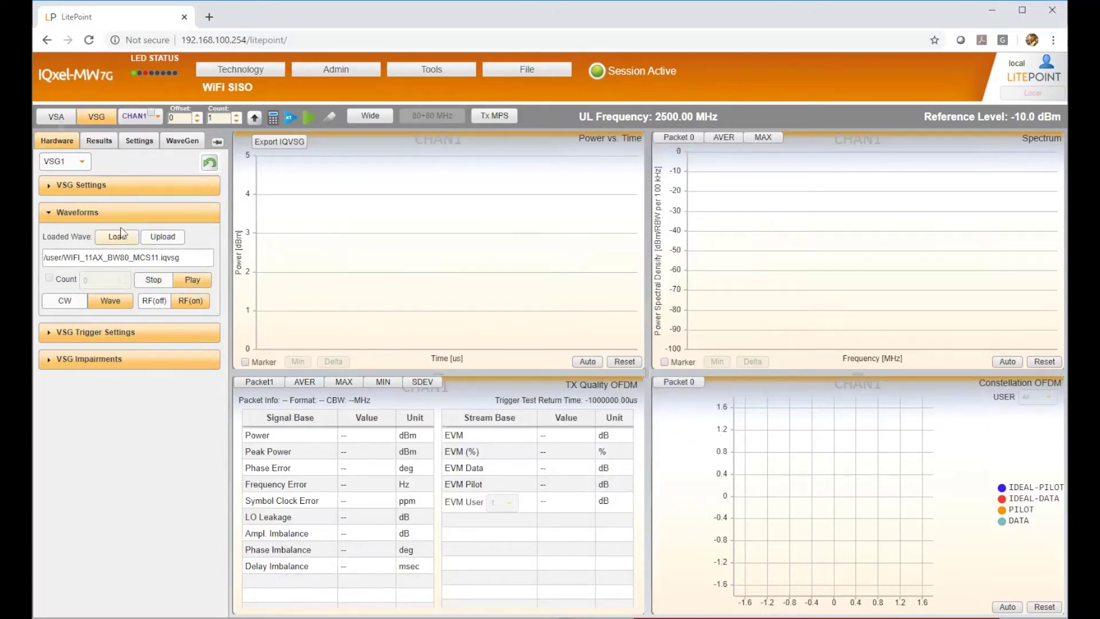
- Show the VSA frequency and level settings and select the existing reference level value
left_click(57, 119)
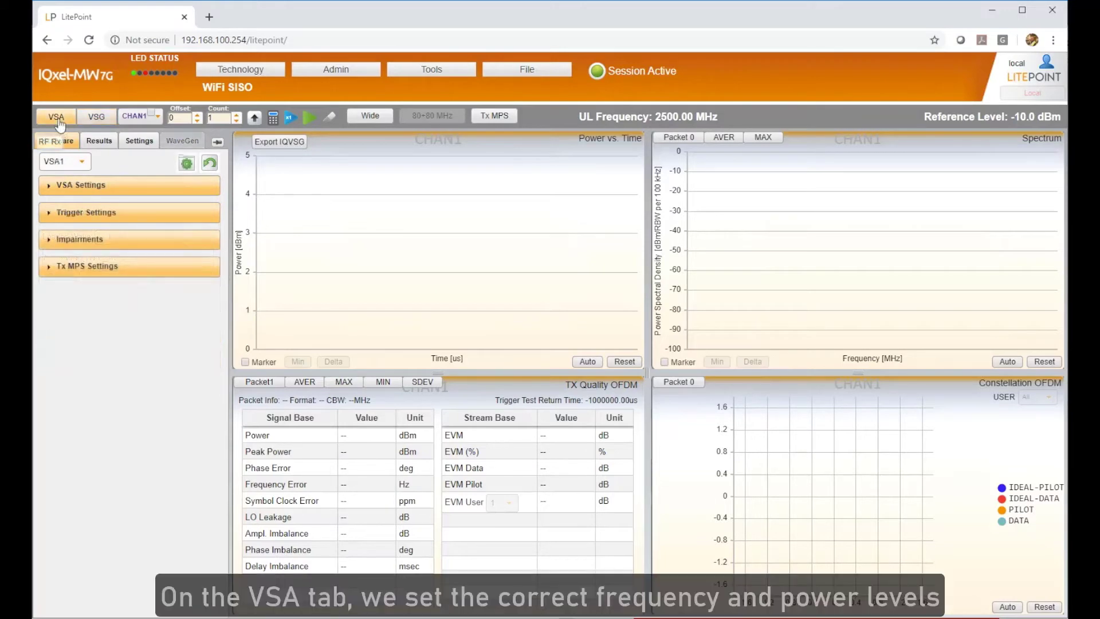
left_click(49, 187)
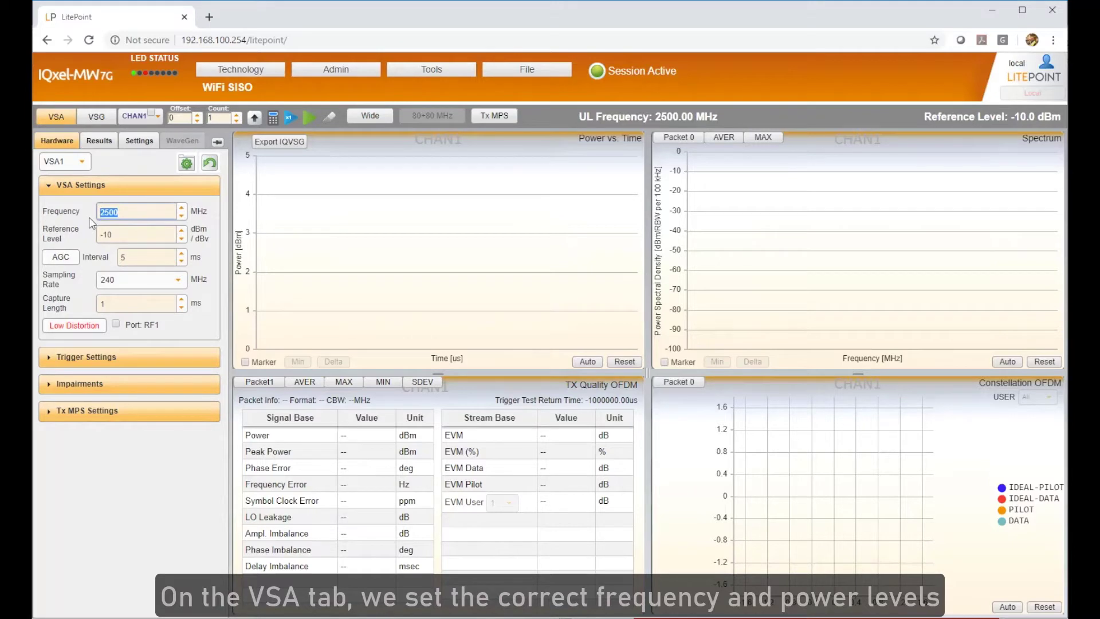
type("2")
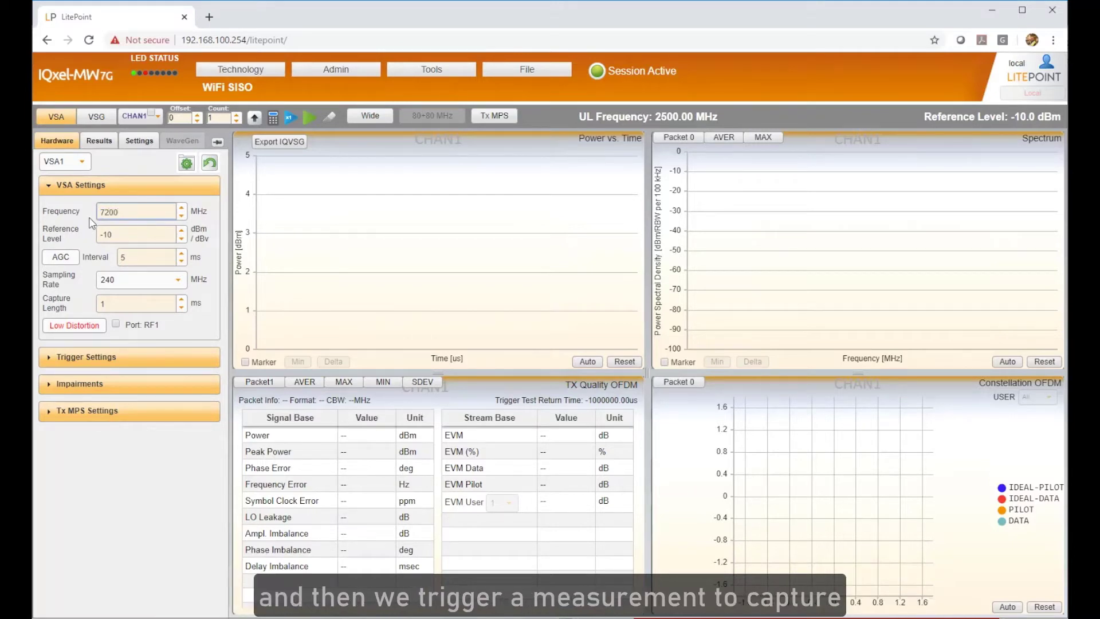
left_click_drag(113, 238, 76, 239)
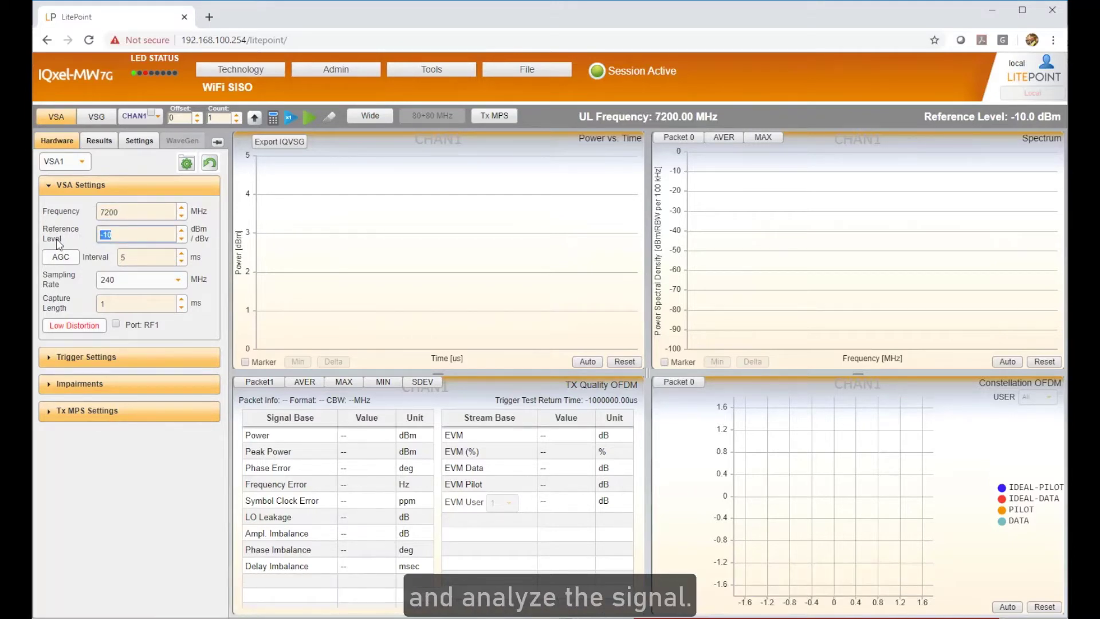
type("-5")
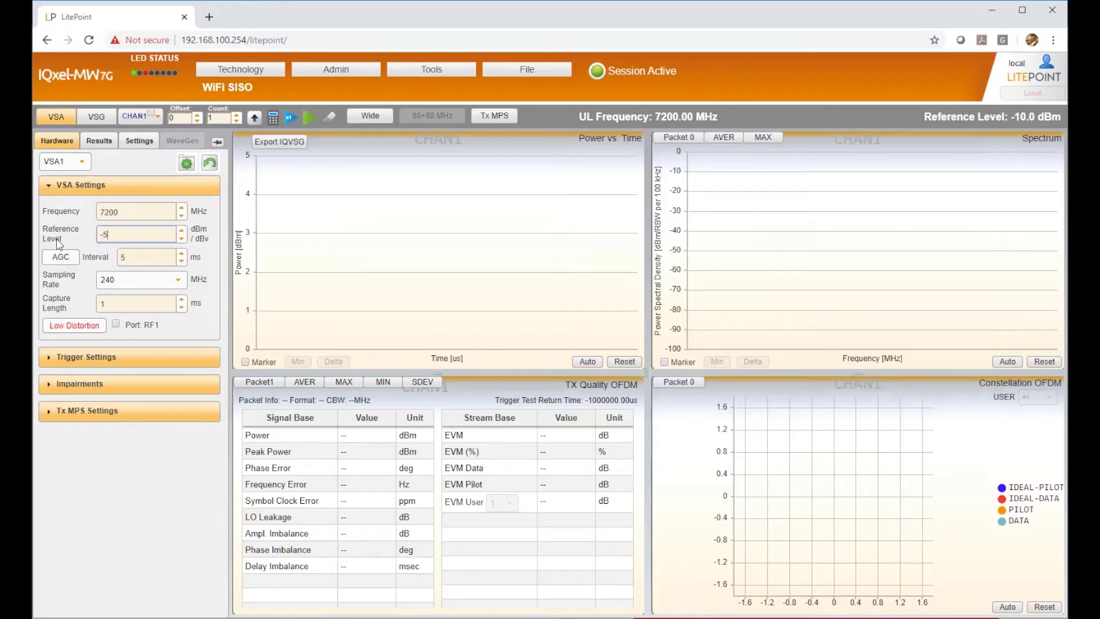
- Capture and analyze a single measurement
left_click(293, 119)
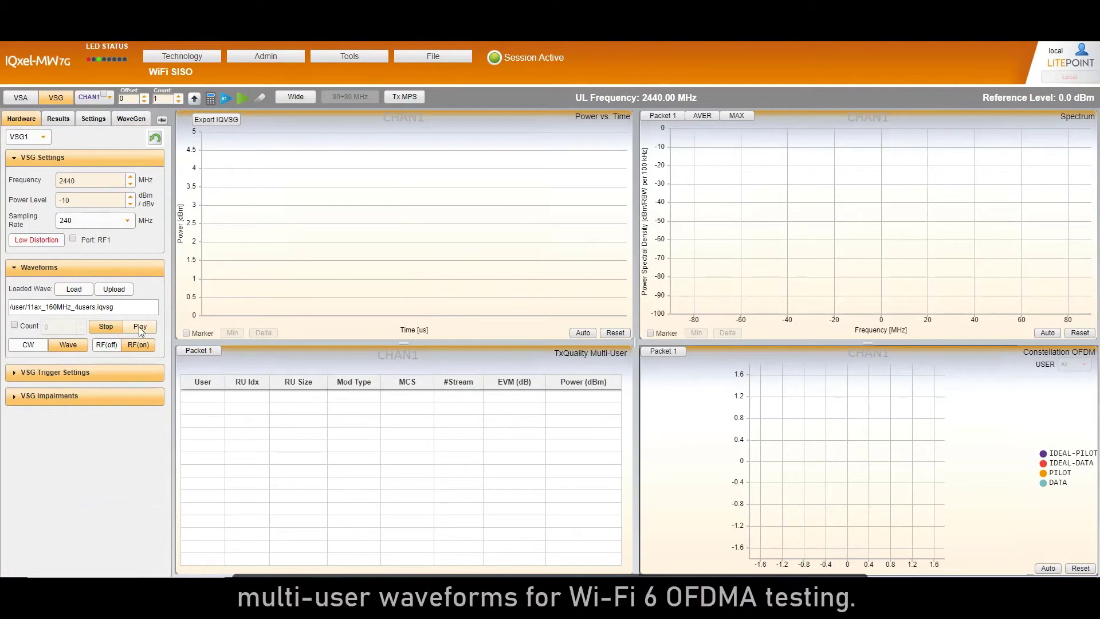
- Analyze the four-user signal and limit the OFDM constellation to user 3
left_click(228, 100)
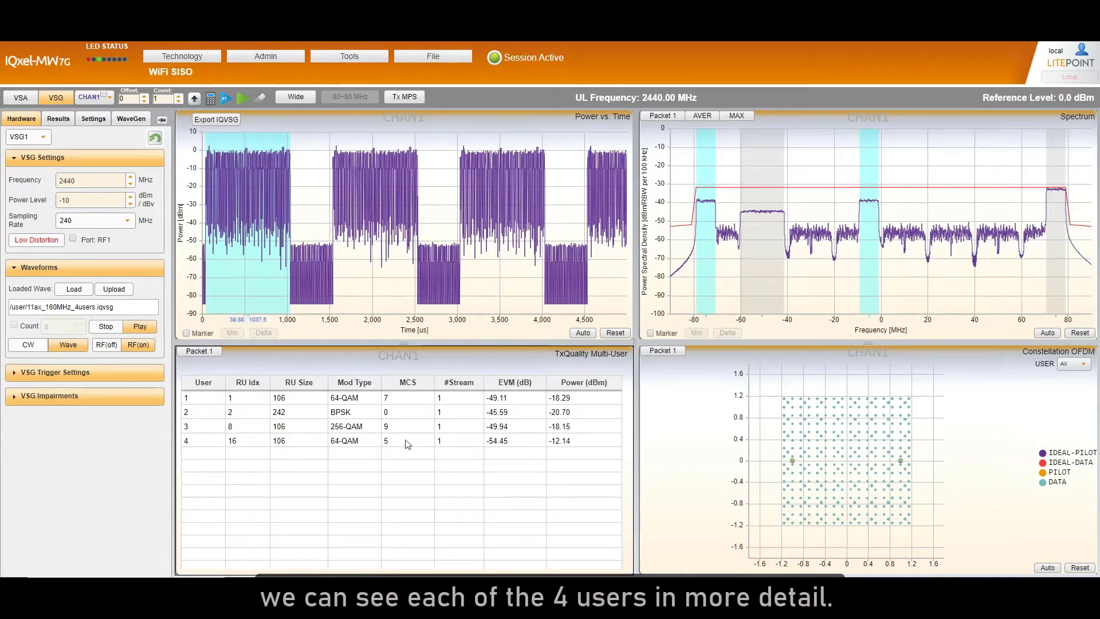
left_click(1083, 365)
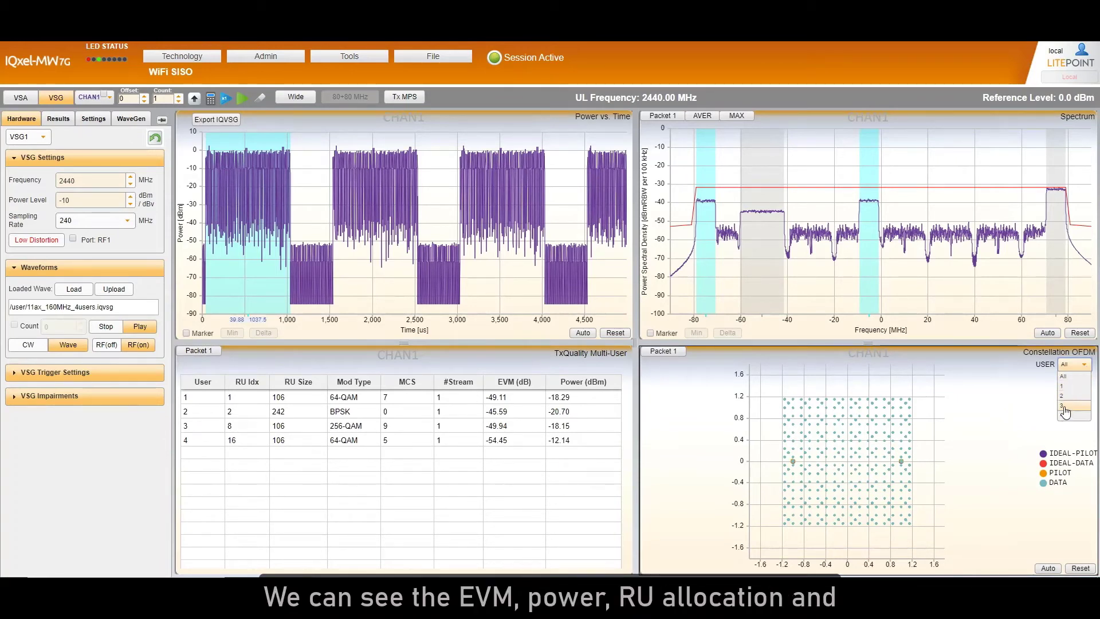
left_click(1065, 405)
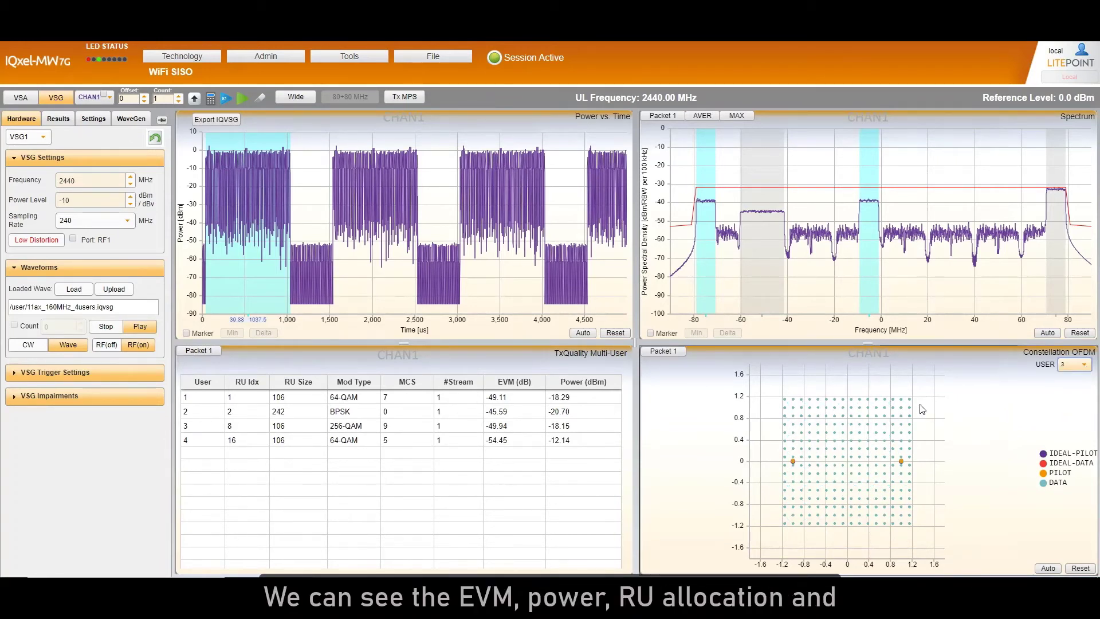